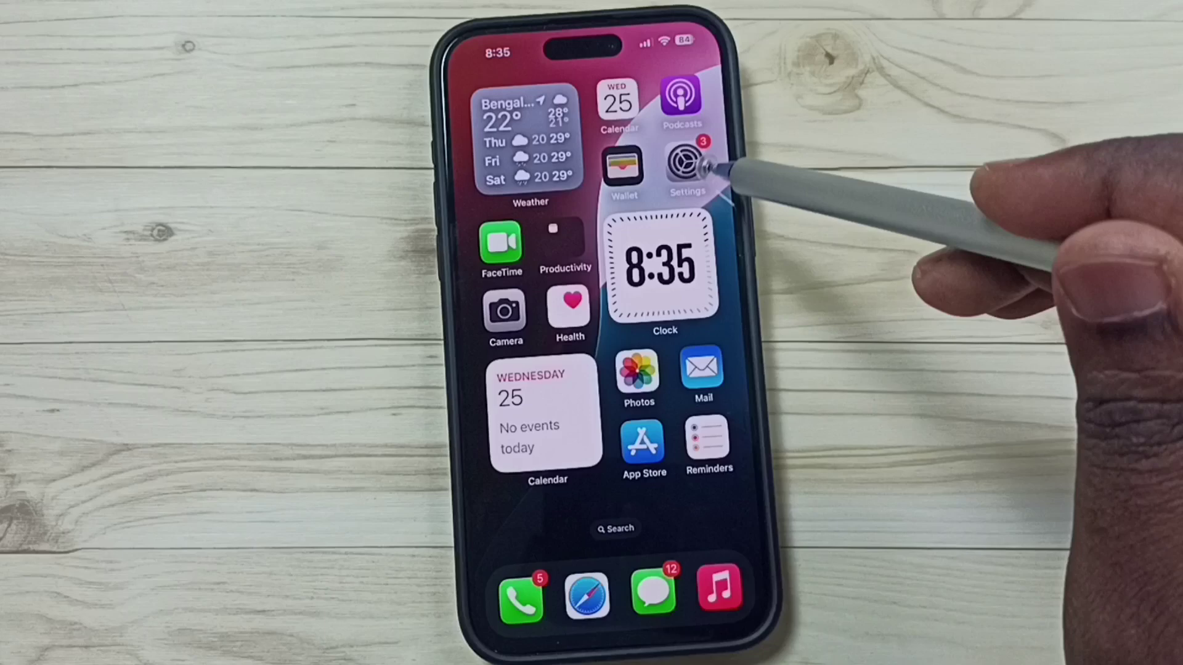
Step: Open the Settings app and go to the Mobile Service page
{"action": "left_click", "coordinate": [685, 164]}
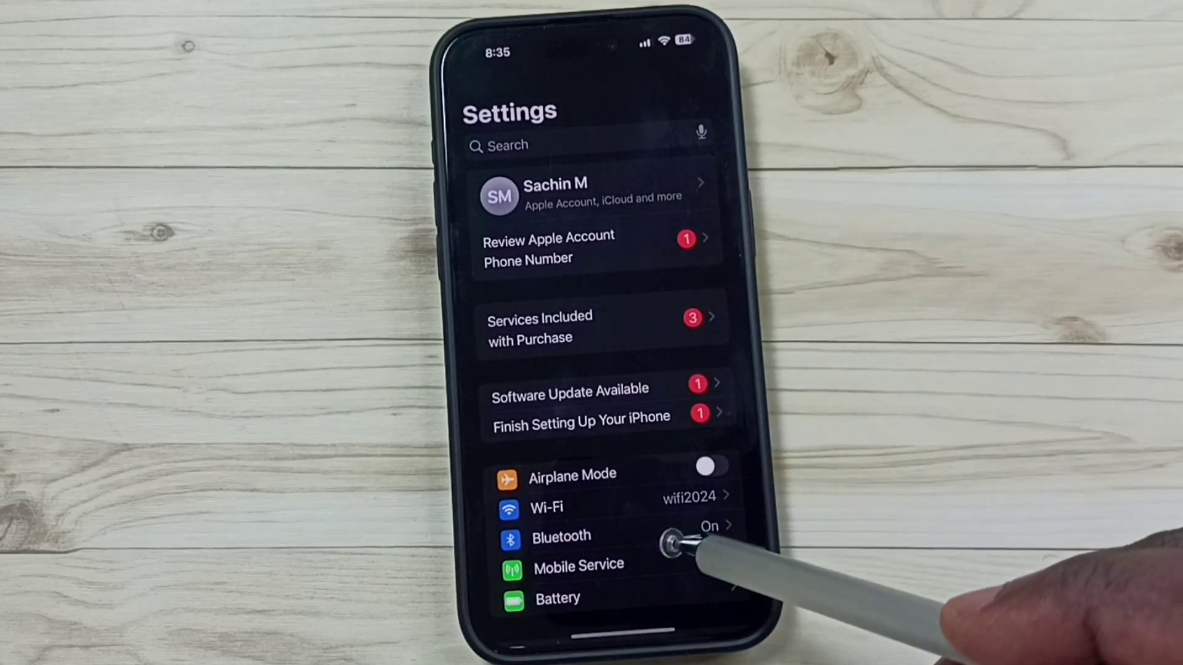
{"action": "scroll", "coordinate": [683, 518], "scroll_direction": "down", "scroll_amount": 4}
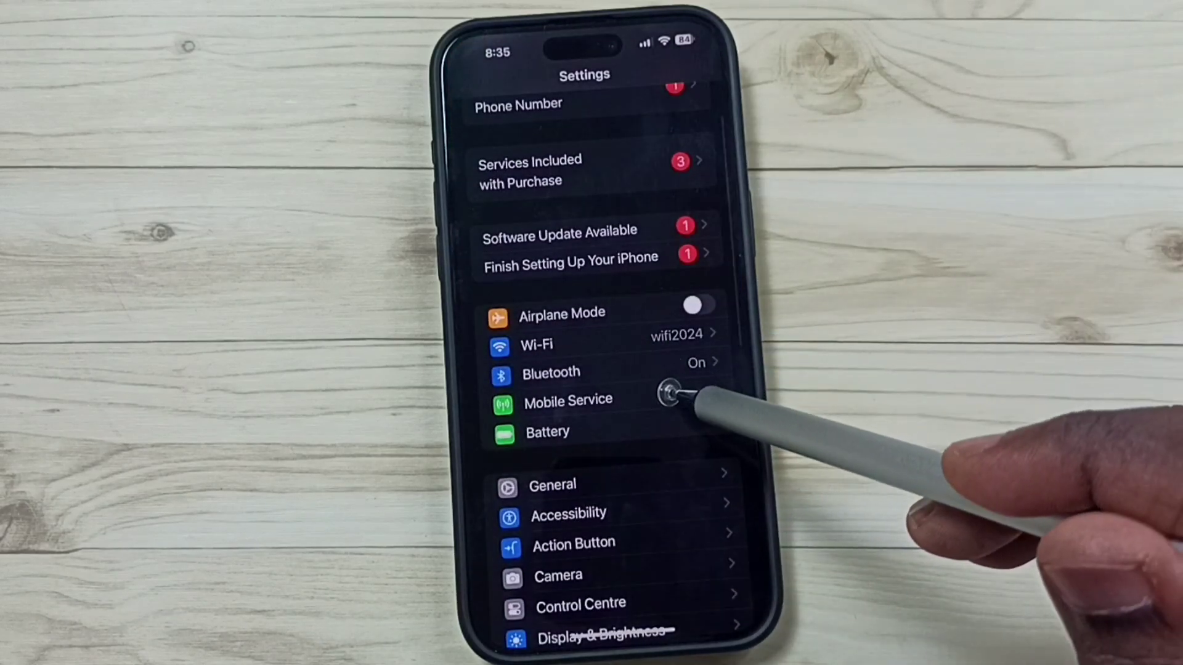
{"action": "left_click", "coordinate": [659, 395]}
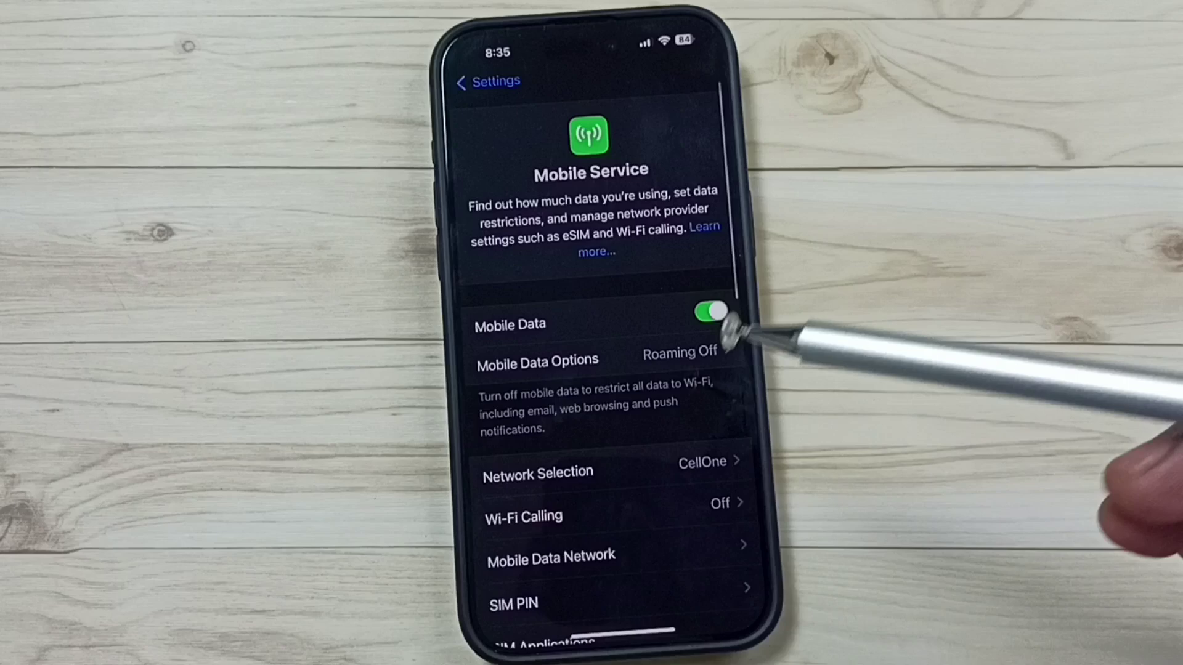
{"action": "scroll", "coordinate": [644, 520], "scroll_direction": "down", "scroll_amount": 2}
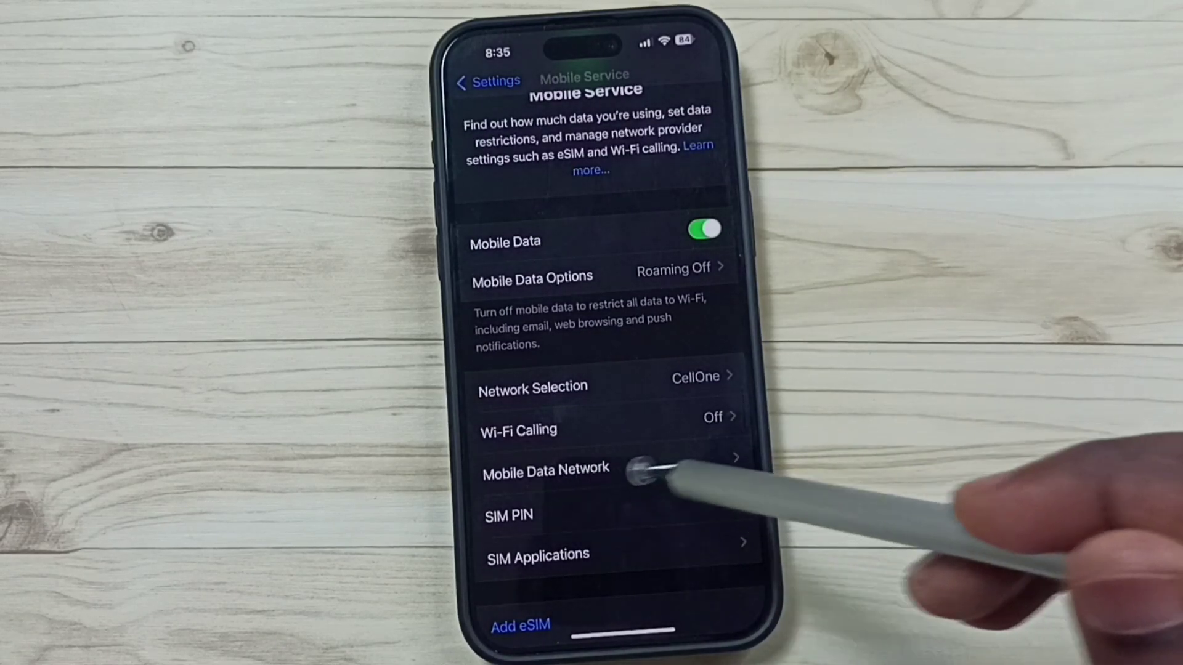
Step: In Mobile Data Network, enter bsnlnet as the Personal Hotspot APN
{"action": "left_click", "coordinate": [640, 463]}
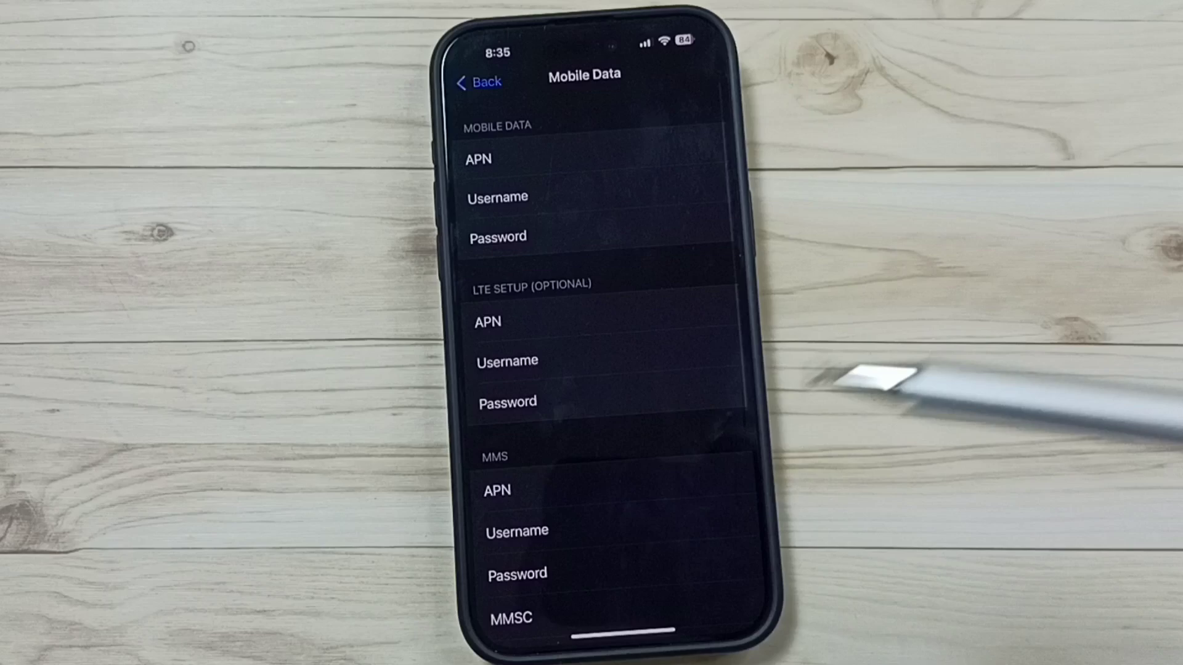
{"action": "scroll", "coordinate": [665, 555], "scroll_direction": "down", "scroll_amount": 3}
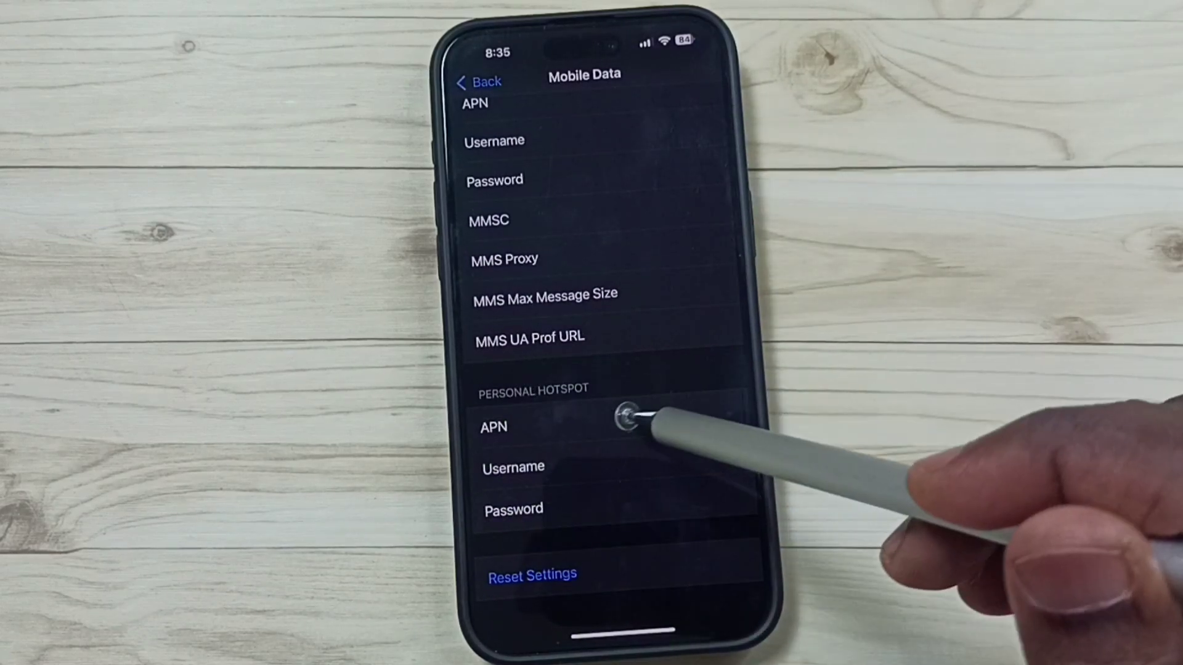
{"action": "left_click", "coordinate": [636, 420]}
{"action": "type", "text": "b"}
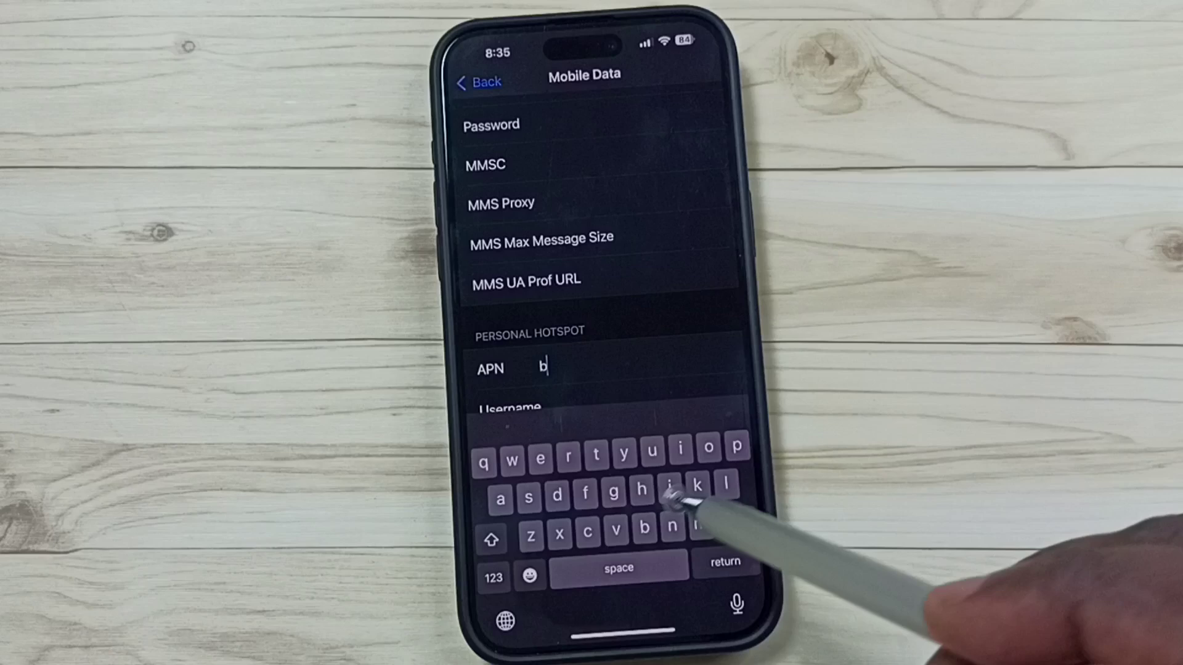
{"action": "left_click", "coordinate": [528, 497]}
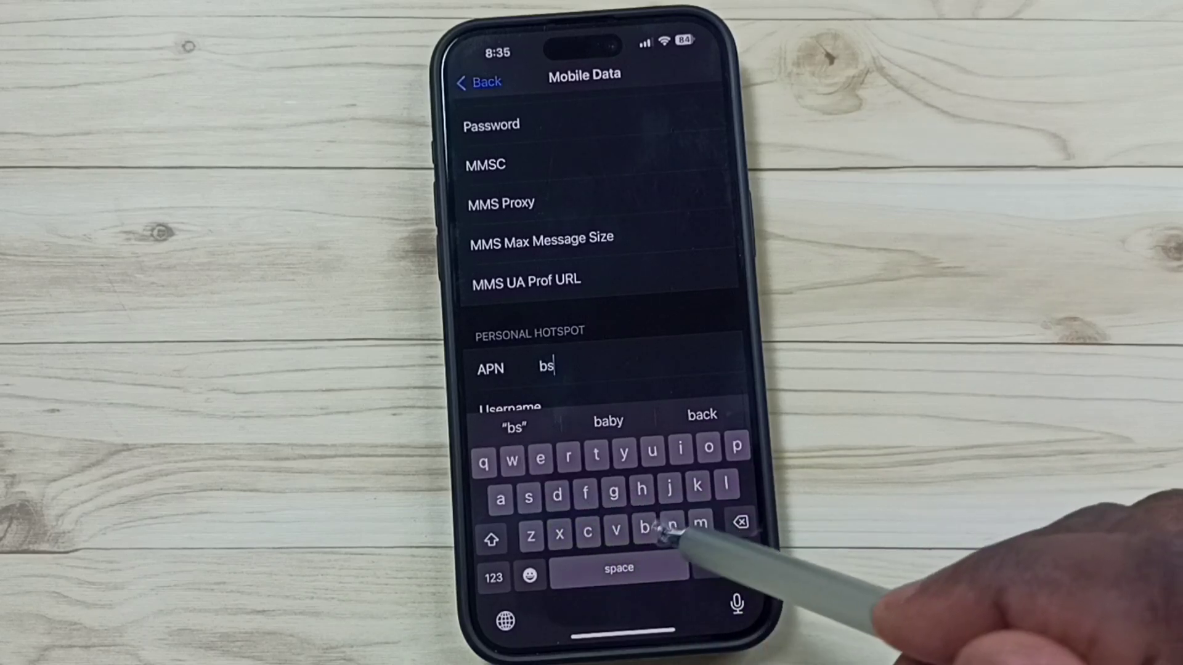
{"action": "left_click", "coordinate": [672, 526]}
{"action": "left_click", "coordinate": [672, 526]}
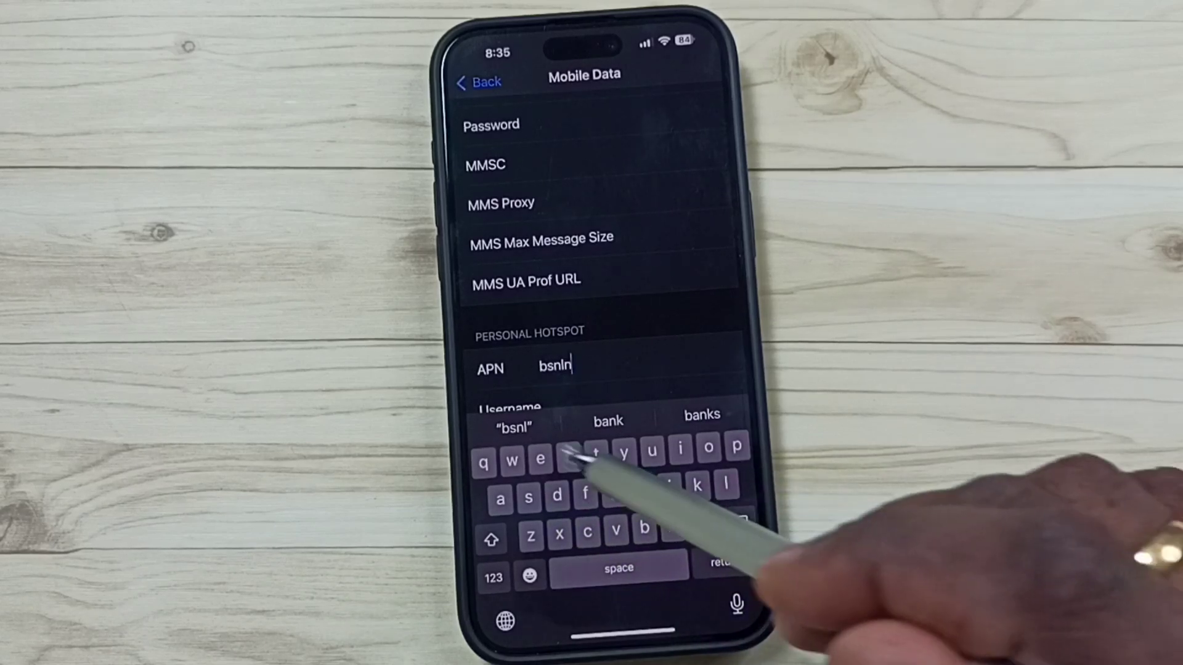
{"action": "left_click", "coordinate": [540, 458]}
{"action": "left_click", "coordinate": [596, 455]}
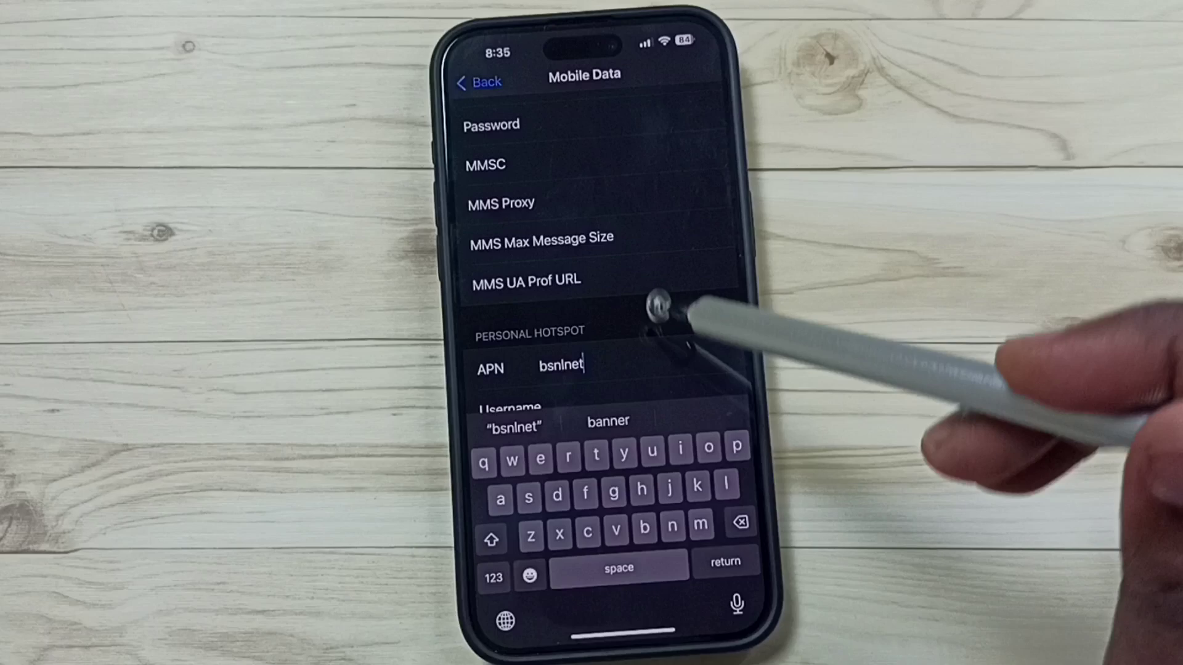
{"action": "left_click_drag", "start_coordinate": [647, 203], "coordinate": [647, 240]}
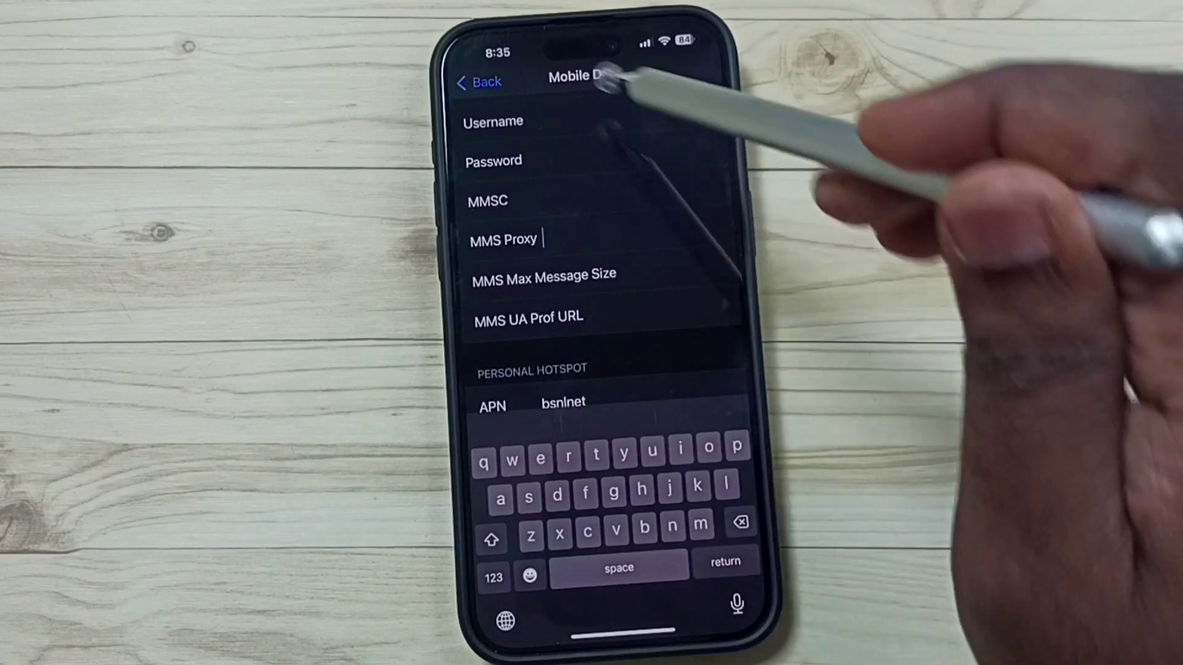
Step: Go back to Mobile Service, where Personal Hotspot now shows On
{"action": "left_click", "coordinate": [481, 82]}
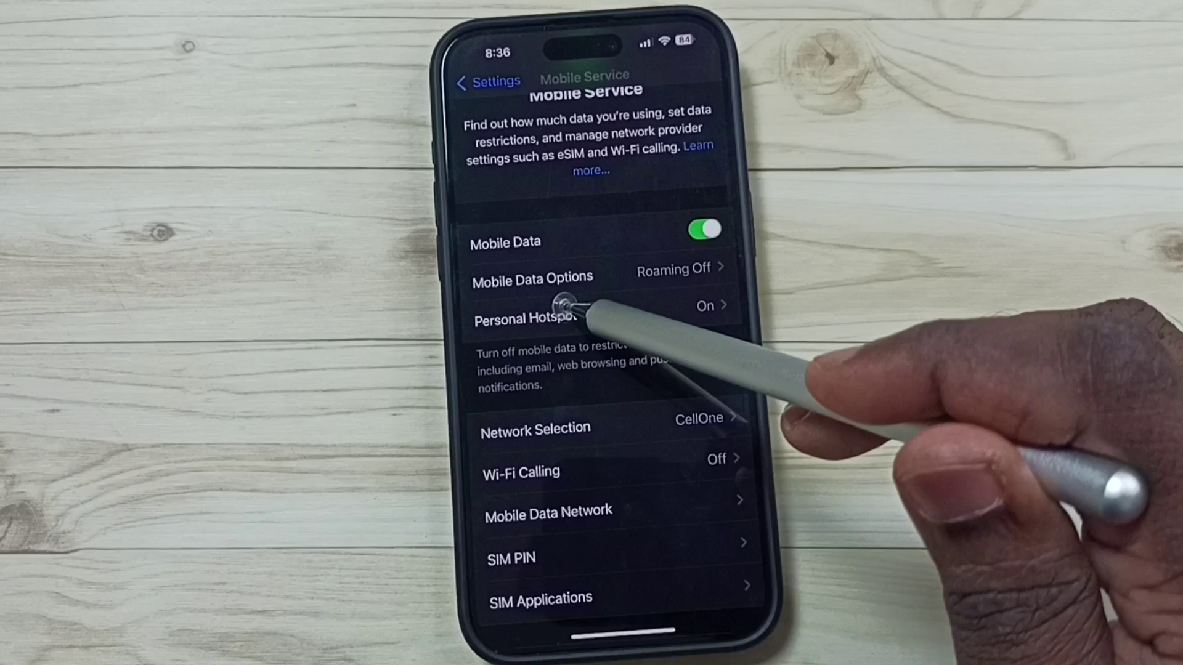
{"action": "left_click", "coordinate": [566, 317]}
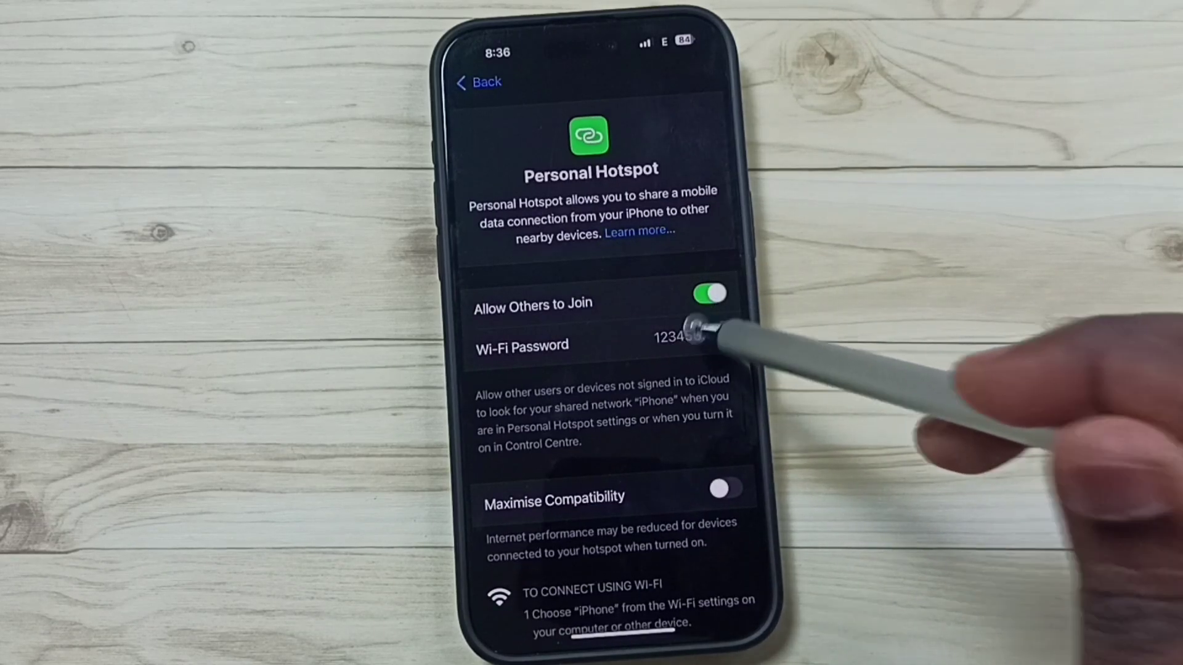
{"action": "left_click", "coordinate": [695, 335]}
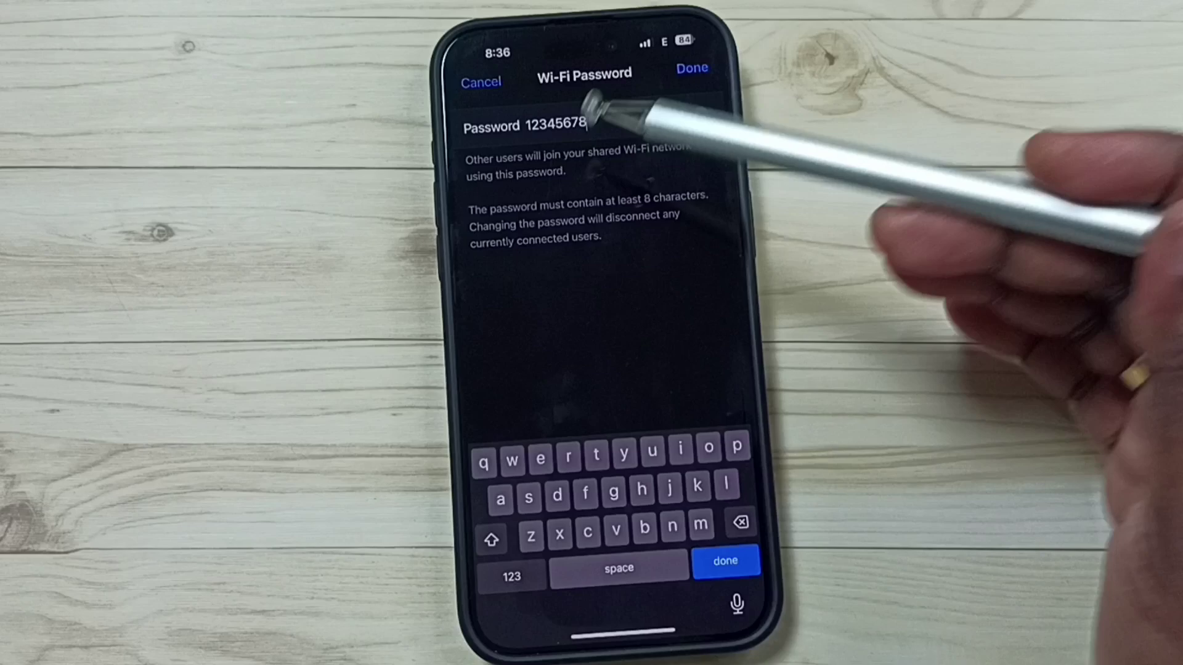
{"action": "left_click", "coordinate": [691, 69]}
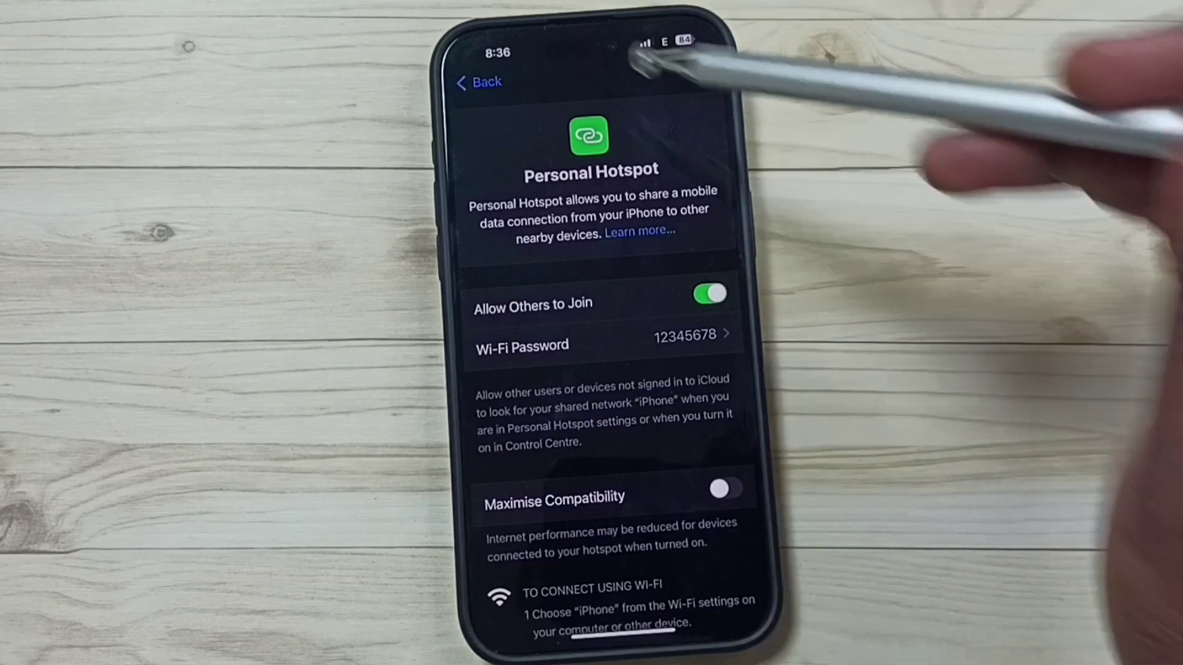
{"action": "left_click", "coordinate": [481, 82]}
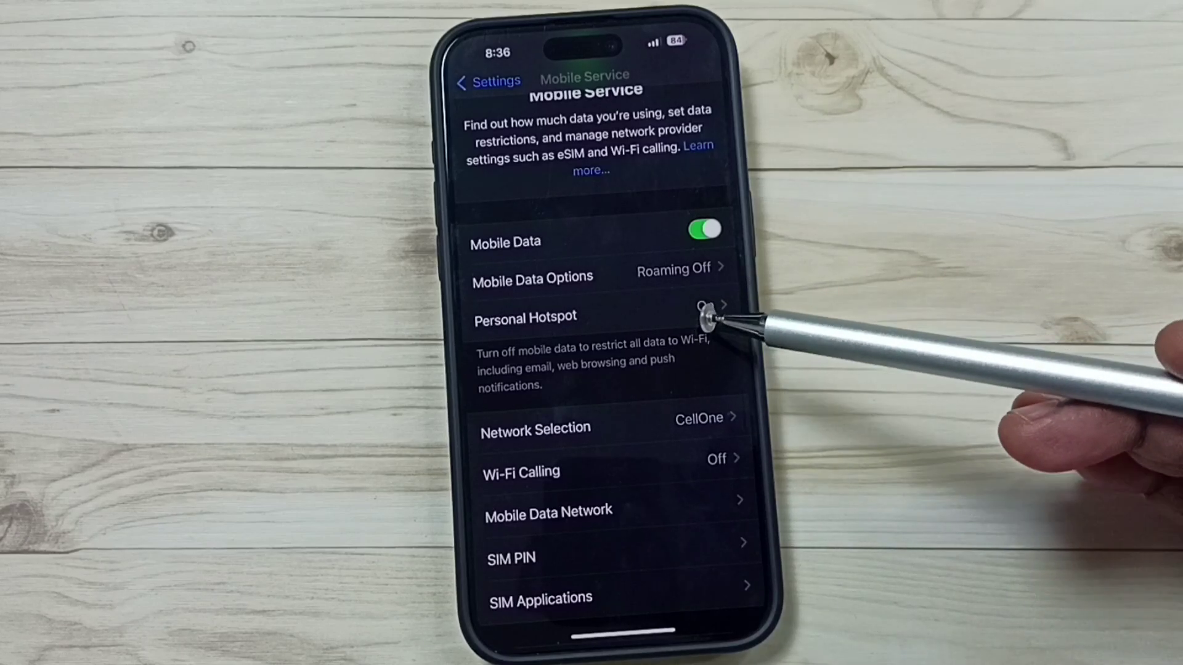
Step: In Control Centre, switch Personal Hotspot off and back to Discoverable, then return home
{"action": "left_click_drag", "start_coordinate": [638, 628], "coordinate": [624, 444]}
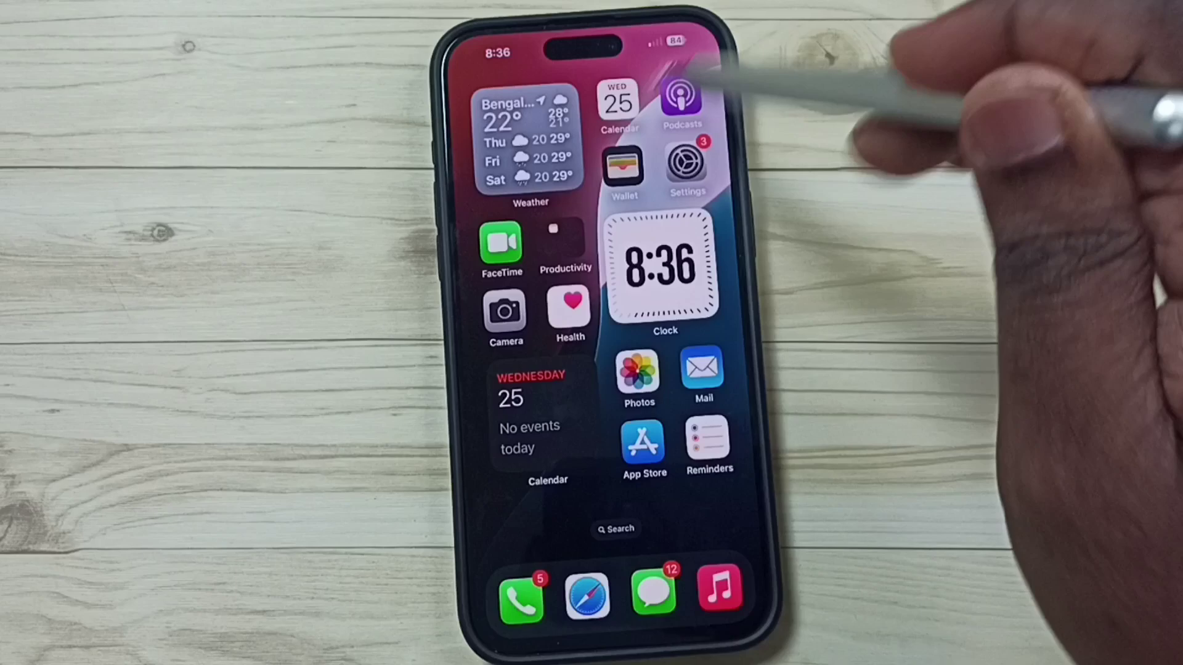
{"action": "left_click_drag", "start_coordinate": [688, 56], "coordinate": [666, 370]}
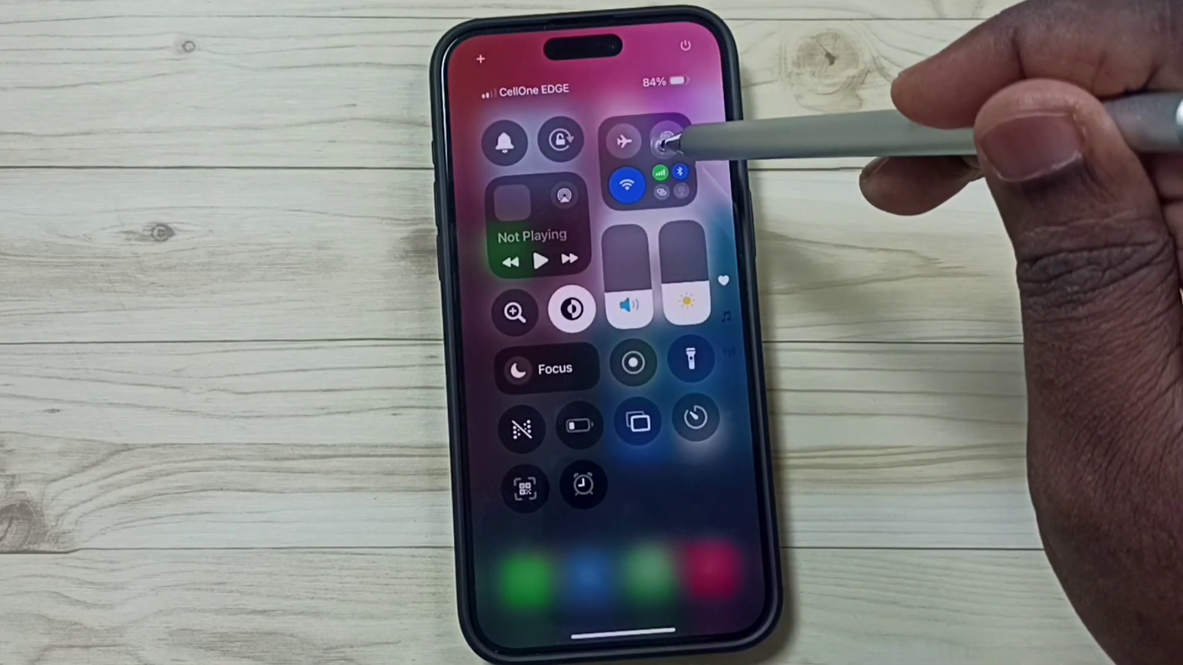
{"action": "left_click", "coordinate": [667, 141]}
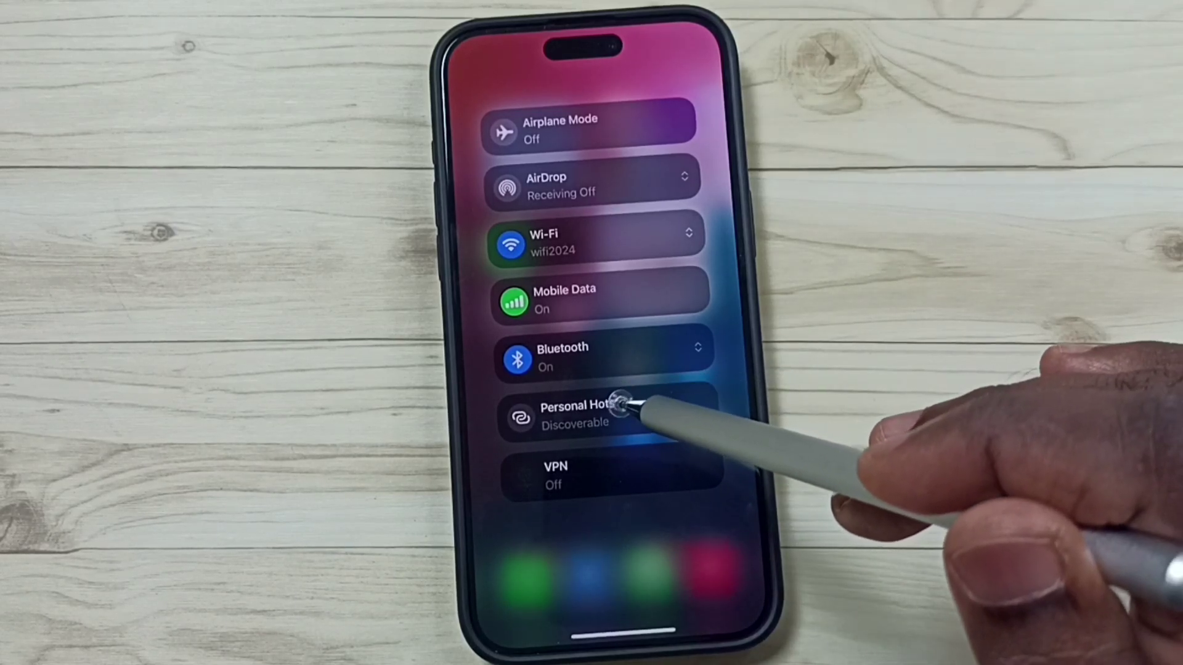
{"action": "left_click", "coordinate": [622, 411]}
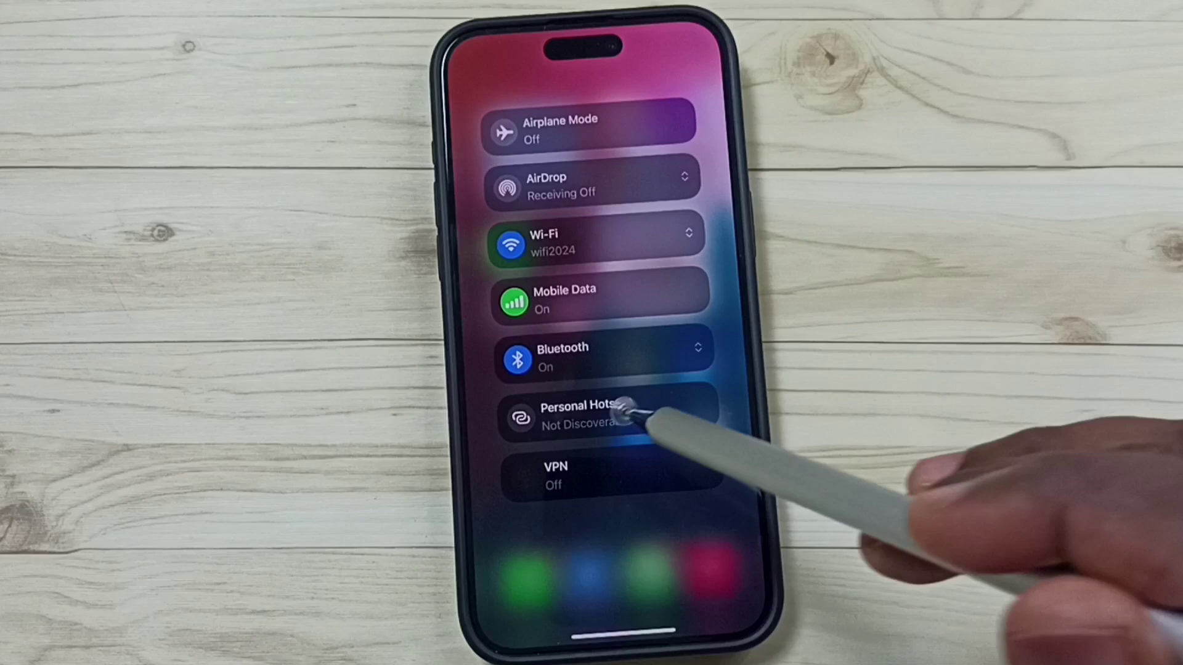
{"action": "left_click", "coordinate": [620, 411]}
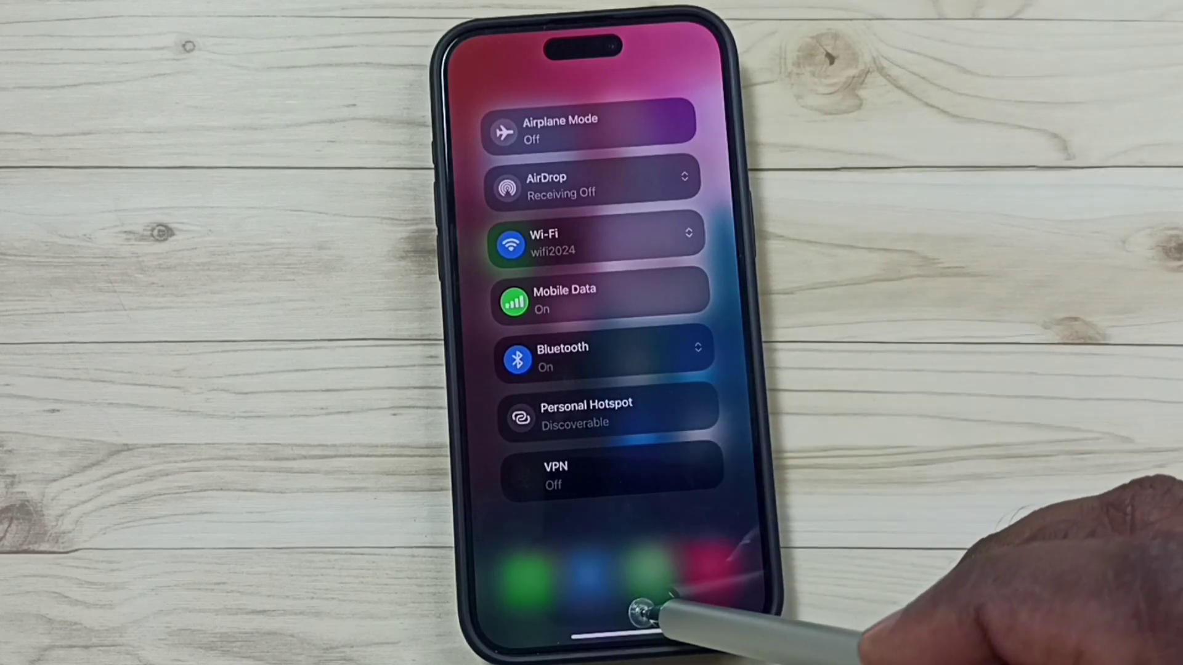
{"action": "left_click", "coordinate": [647, 554]}
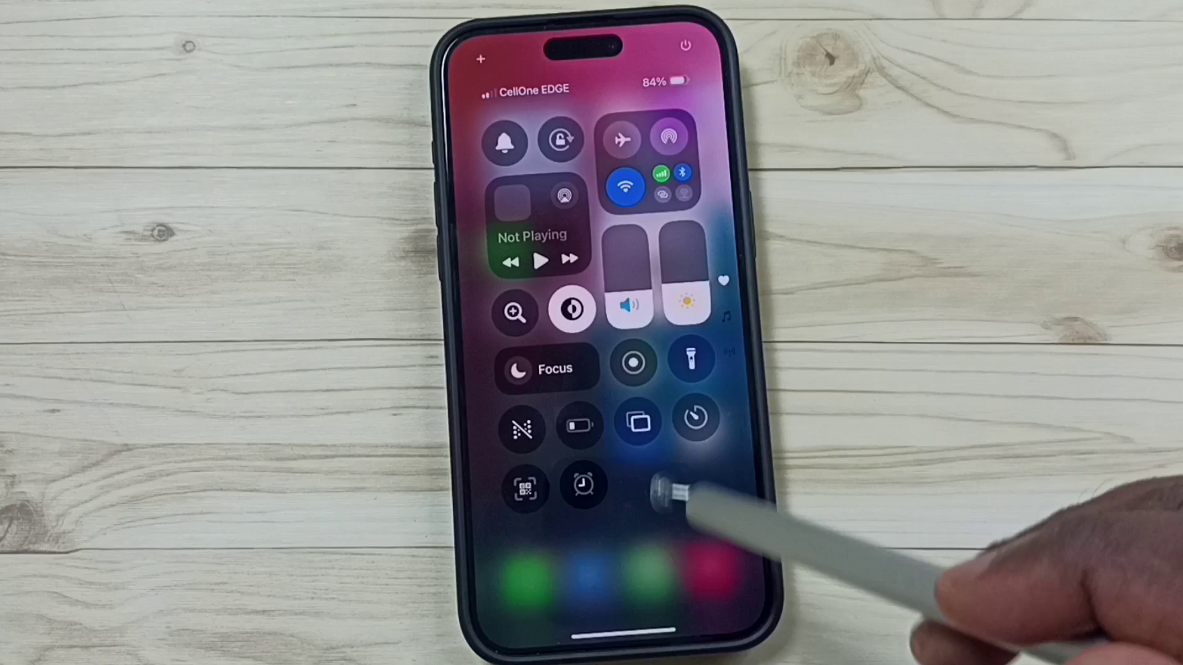
{"action": "left_click_drag", "start_coordinate": [651, 601], "coordinate": [651, 415]}
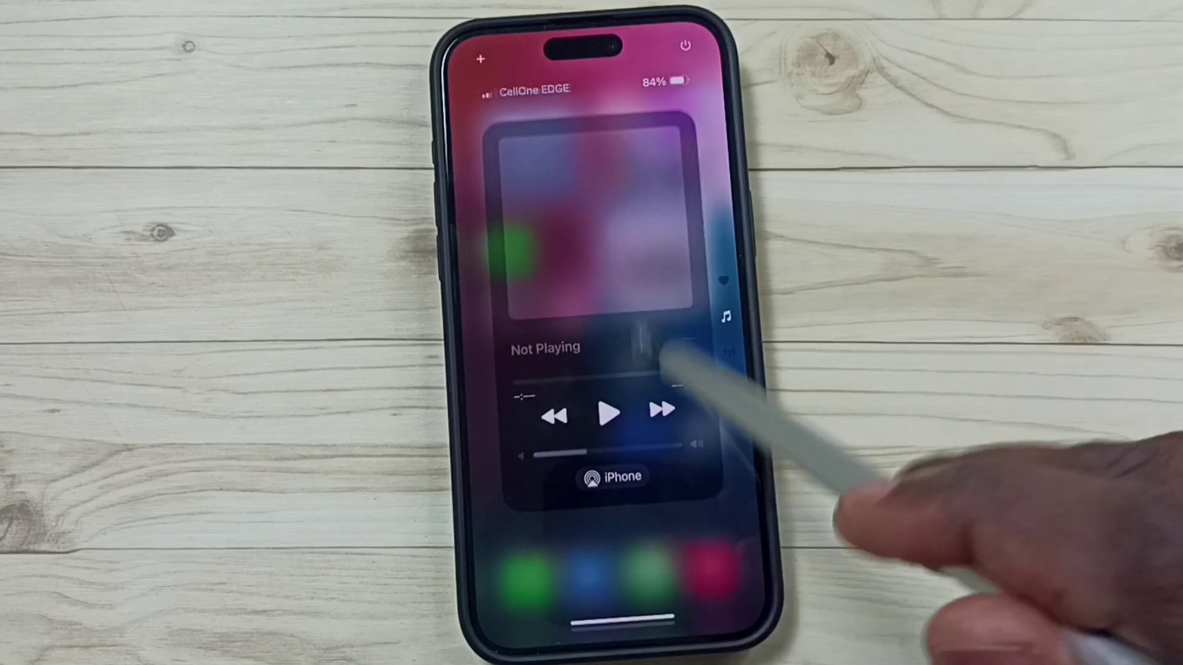
{"action": "left_click_drag", "start_coordinate": [684, 555], "coordinate": [702, 324]}
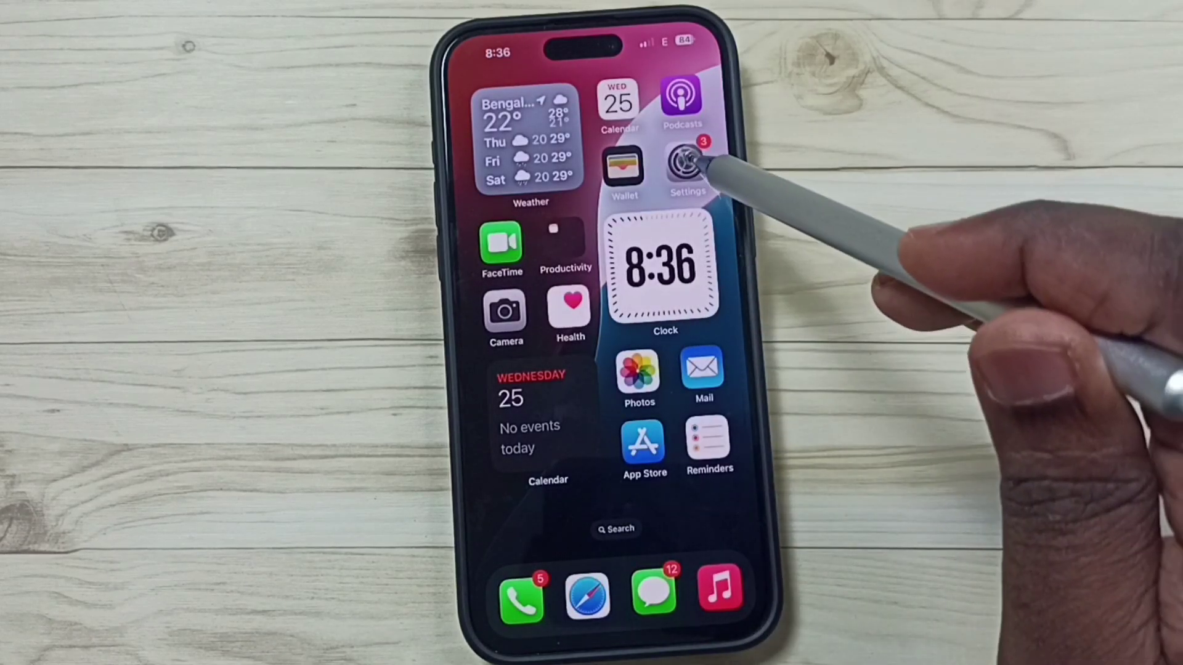
Step: Reopen Settings, briefly visit General, and return to the main Settings list
{"action": "left_click", "coordinate": [687, 165]}
{"action": "left_click", "coordinate": [499, 95]}
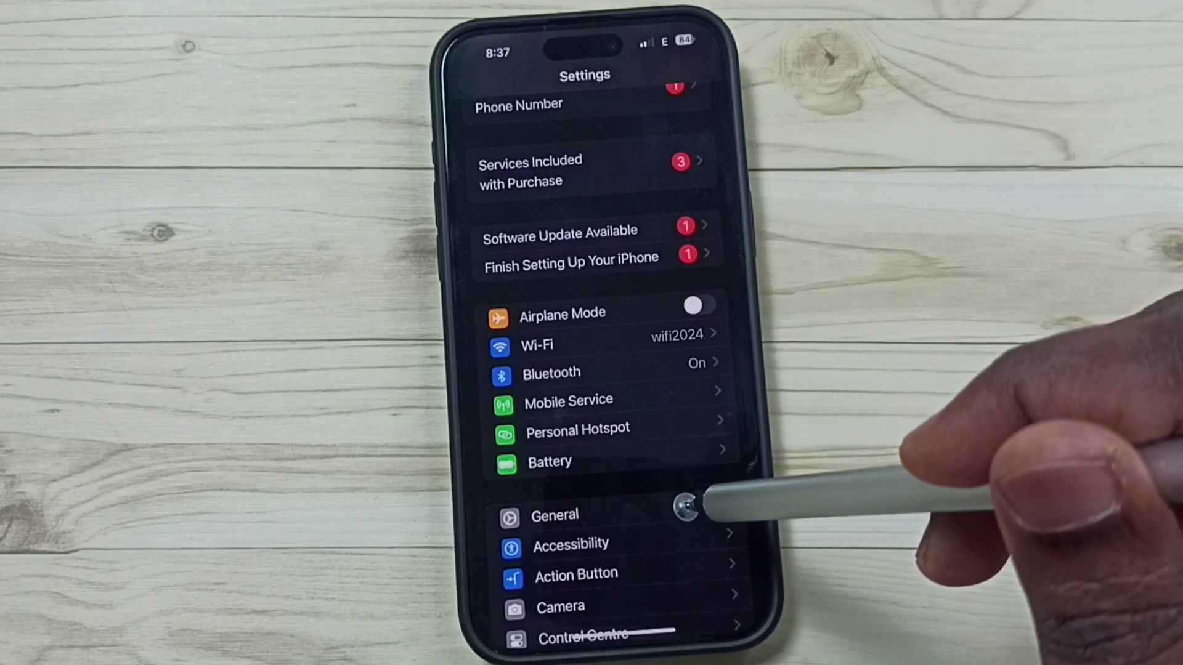
{"action": "left_click", "coordinate": [685, 513]}
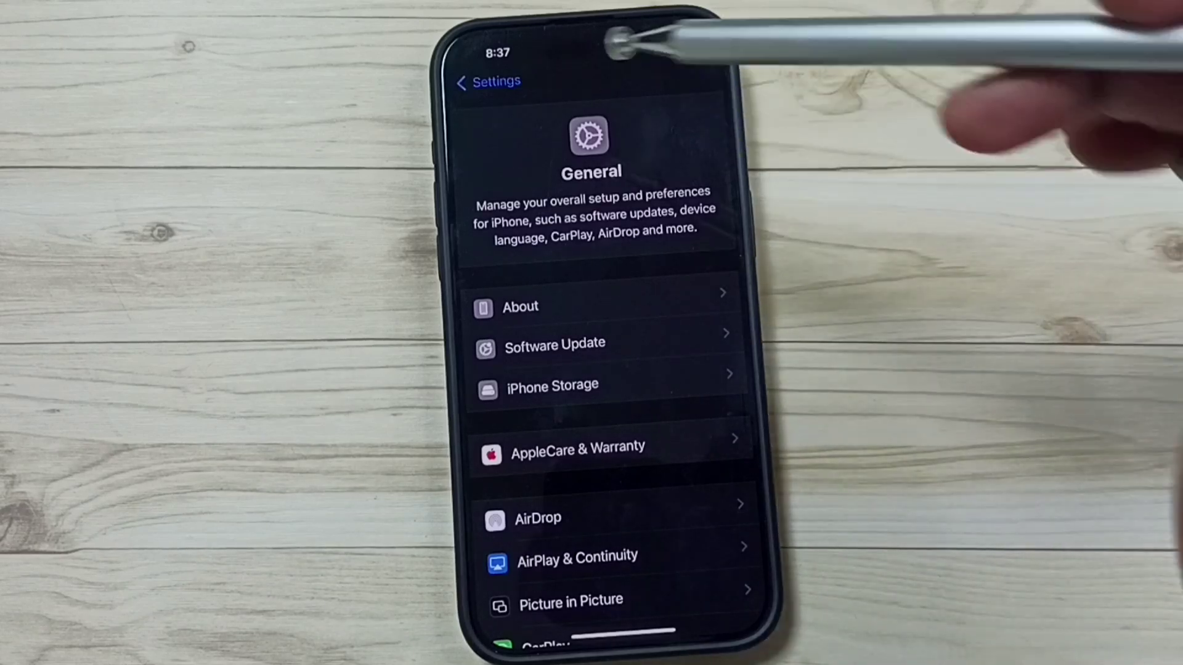
{"action": "left_click", "coordinate": [488, 81]}
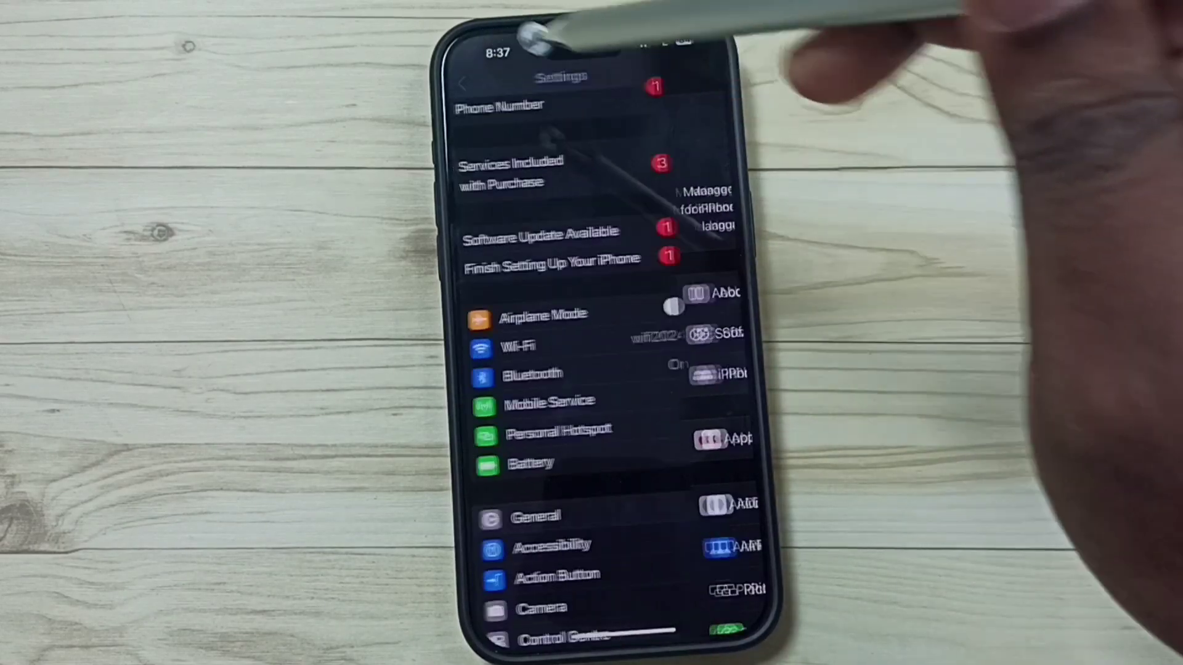
{"action": "scroll", "coordinate": [628, 278], "scroll_direction": "up", "scroll_amount": 5}
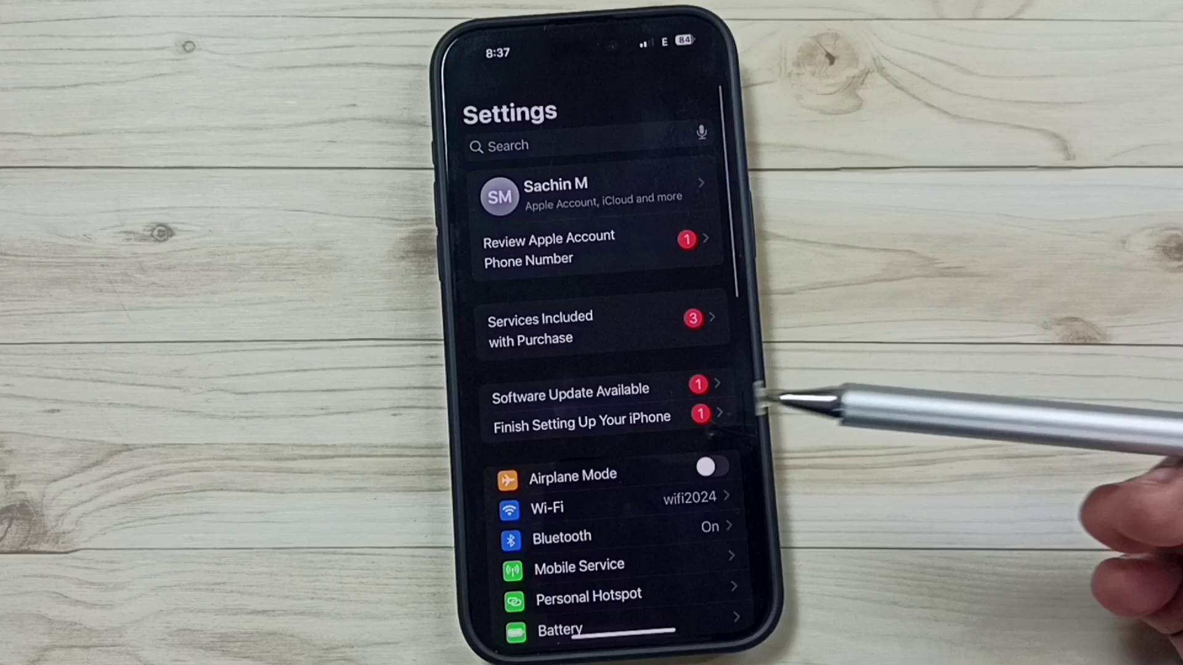